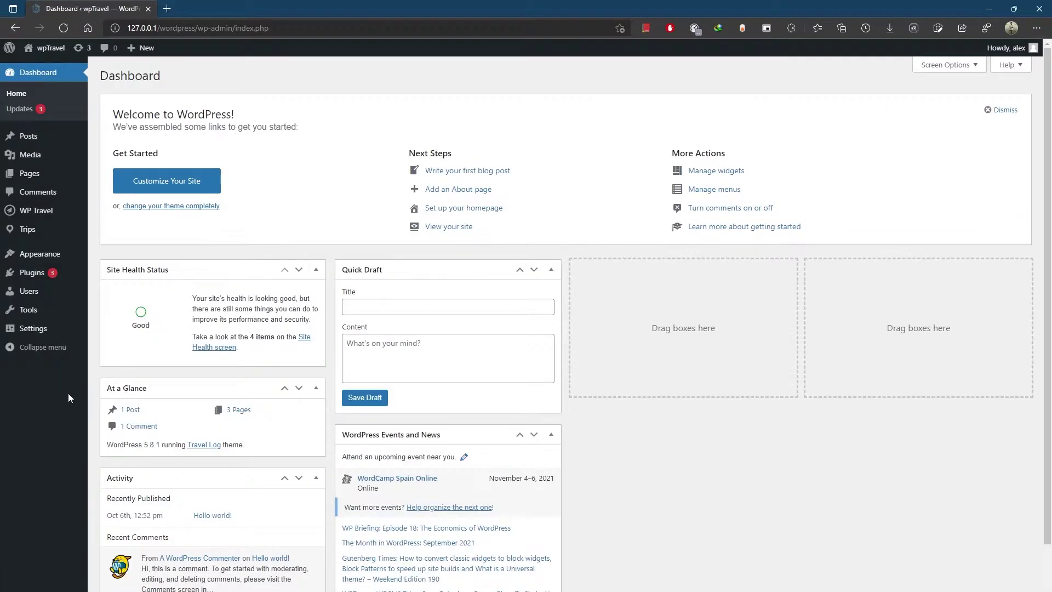
Open WP Travel Settings on the Payment tab and scroll to the Payment Gateways list.
mouse_move(50, 221)
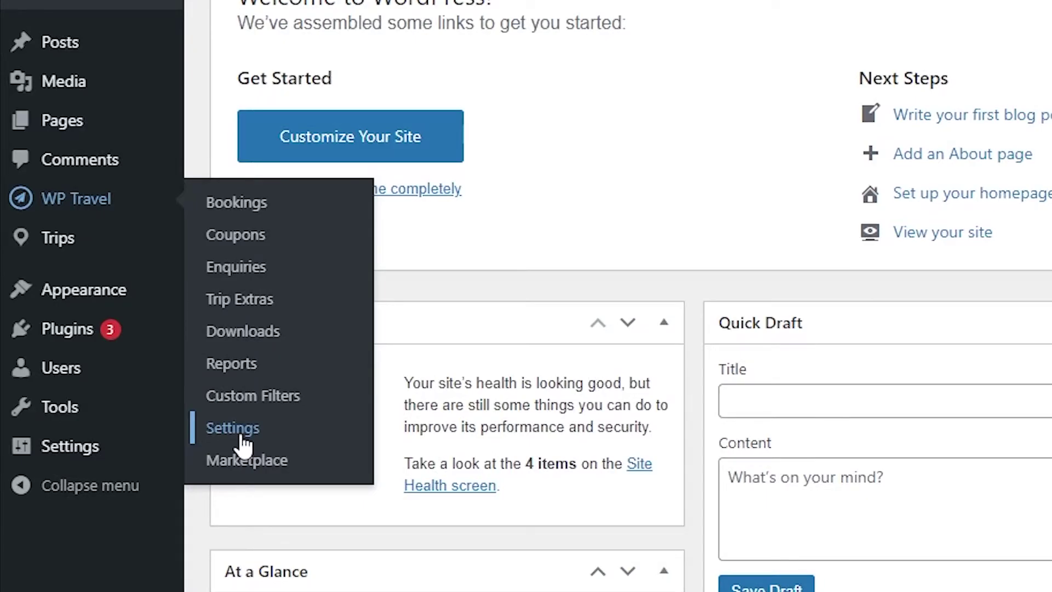
left_click(243, 445)
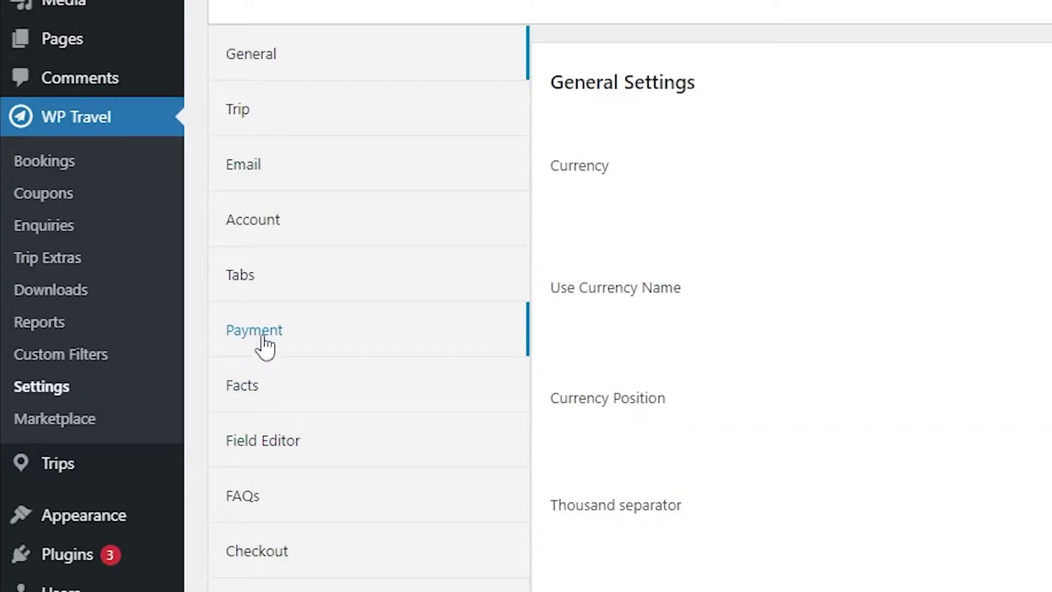
left_click(265, 346)
scroll(371, 433, "down", 3)
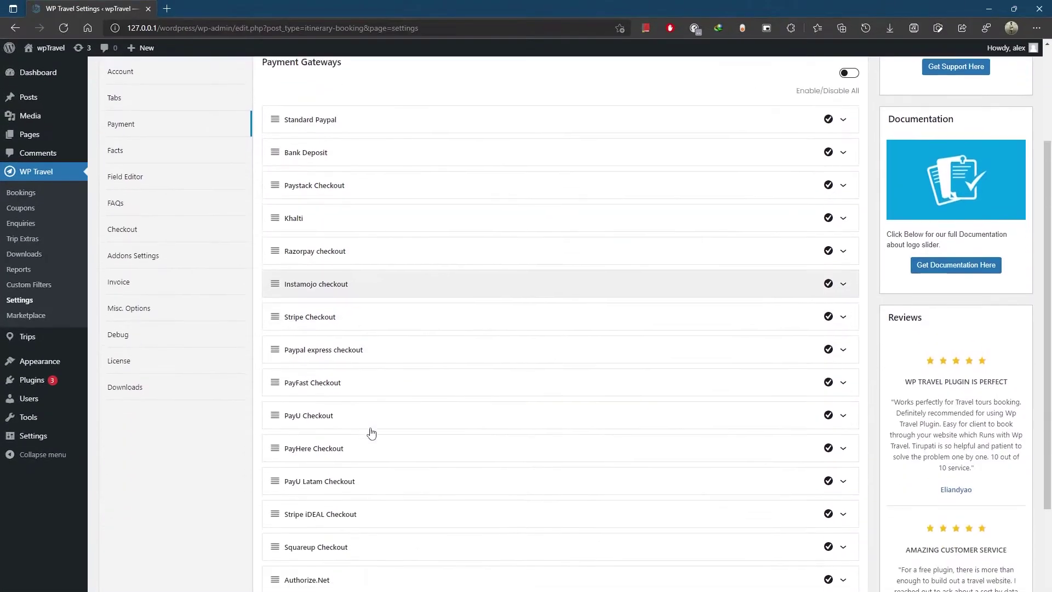
scroll(406, 296, "up", 2)
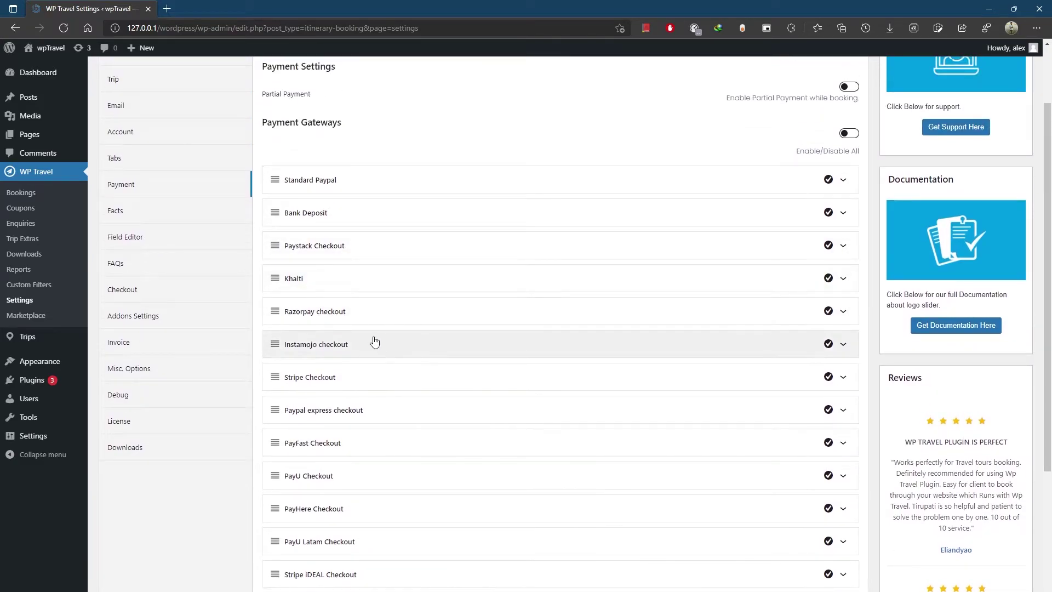
scroll(375, 342, "down", 2)
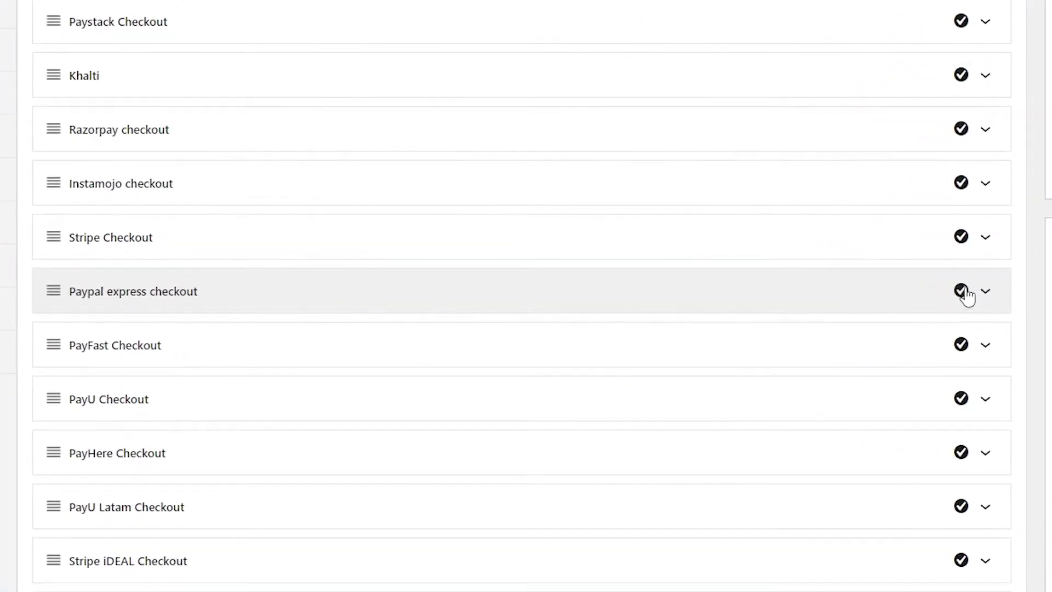
Expand Paypal express checkout, enable it in test mode, and follow the 'here' API credentials link.
left_click(988, 297)
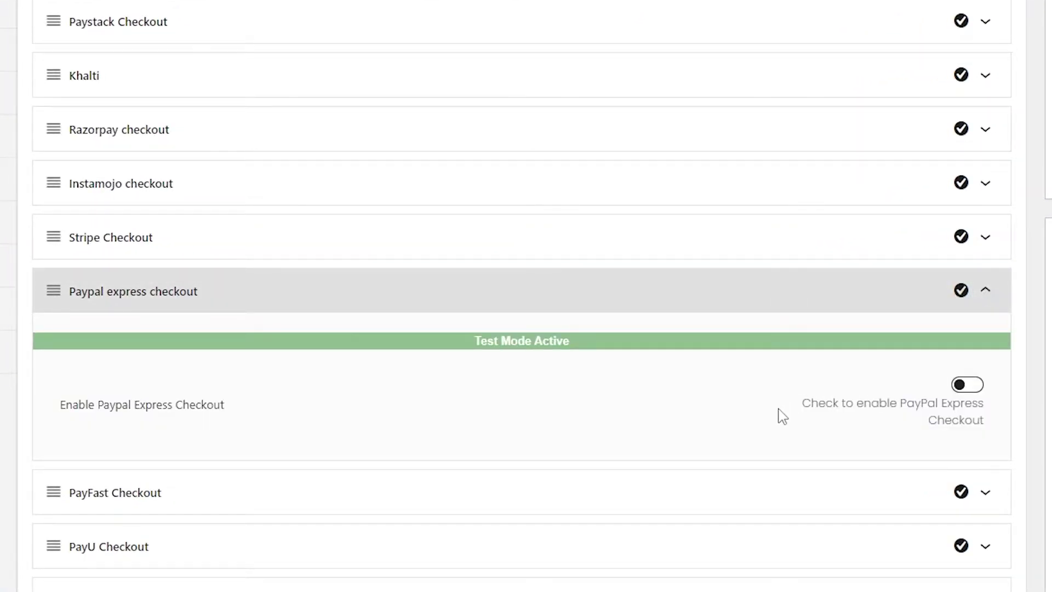
left_click(966, 387)
scroll(495, 40, "down", 5)
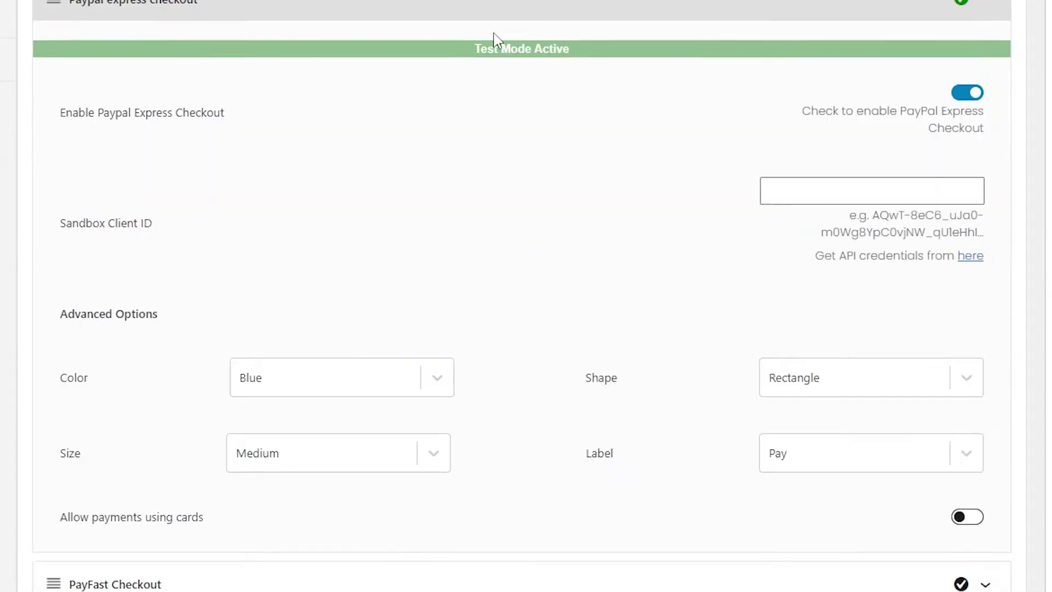
left_click_drag(458, 52, 529, 55)
left_click(566, 86)
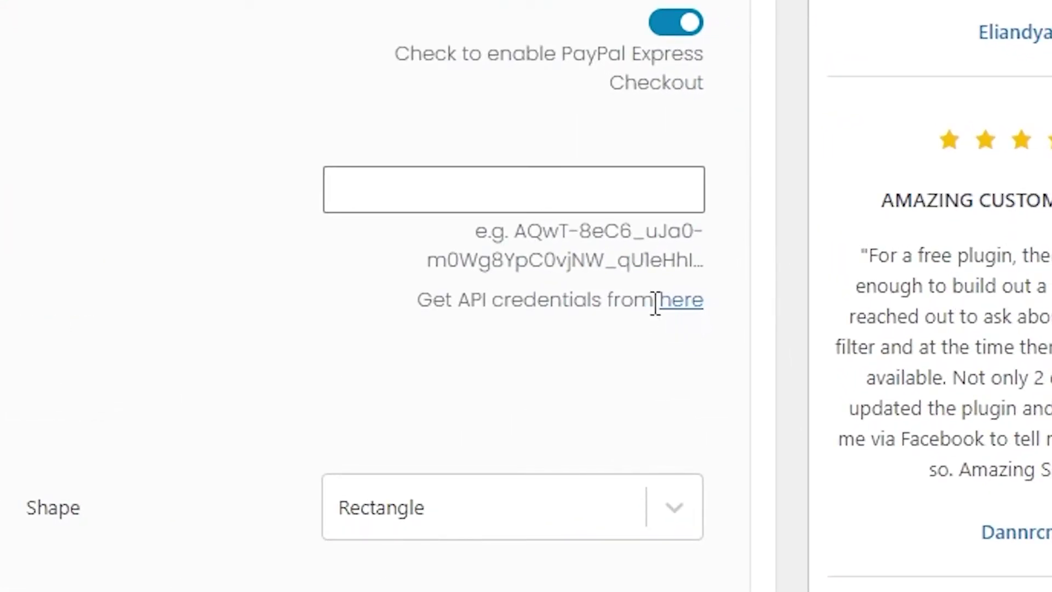
left_click(679, 307)
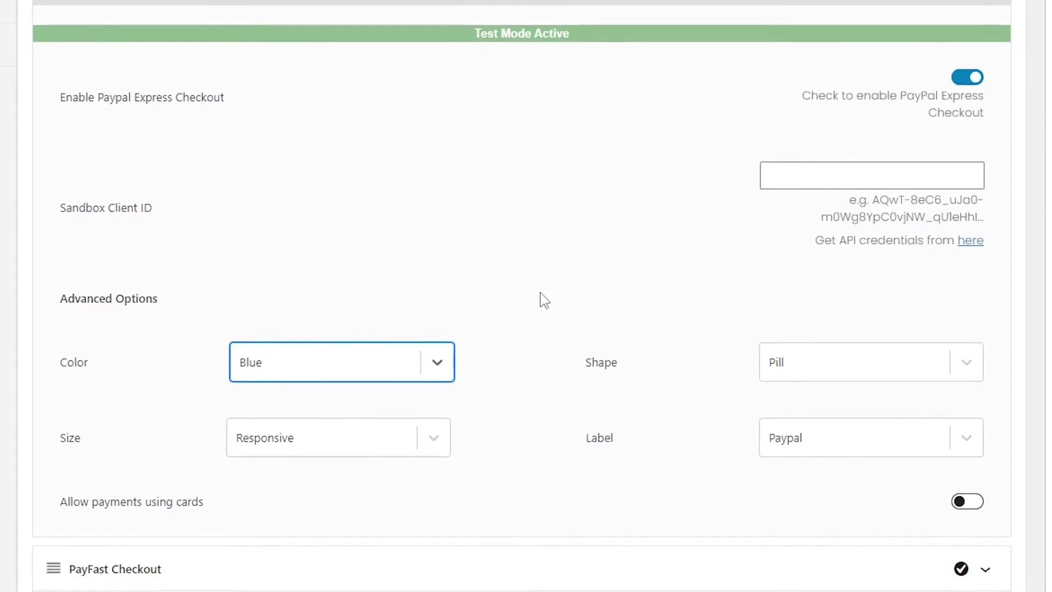
In Advanced Options, keep the PayPal button colour Blue and set its size to Medium.
left_click_drag(159, 302, 80, 303)
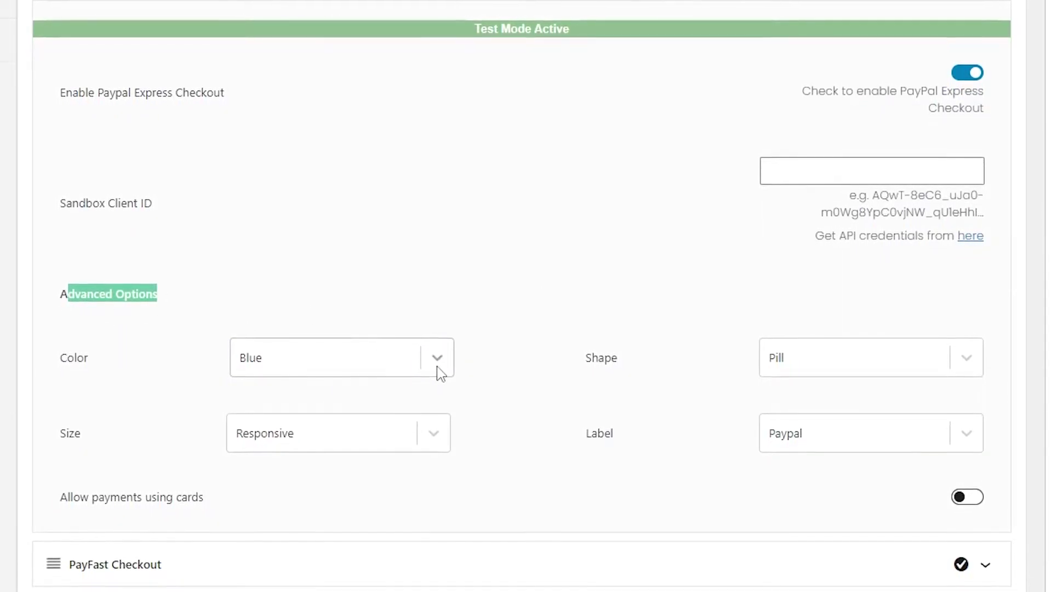
left_click_drag(88, 361, 59, 362)
left_click(331, 378)
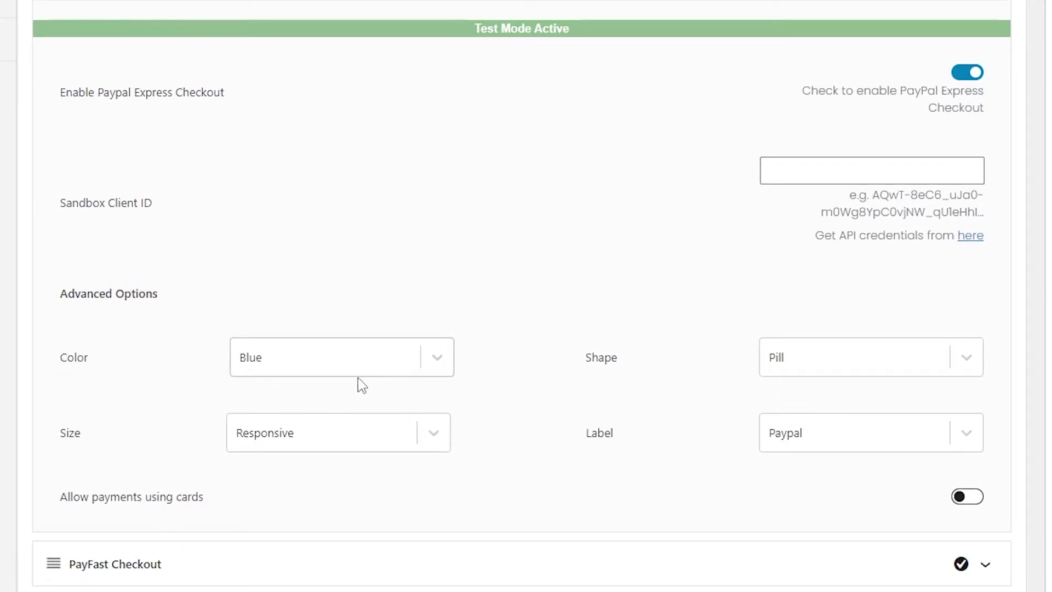
left_click(442, 365)
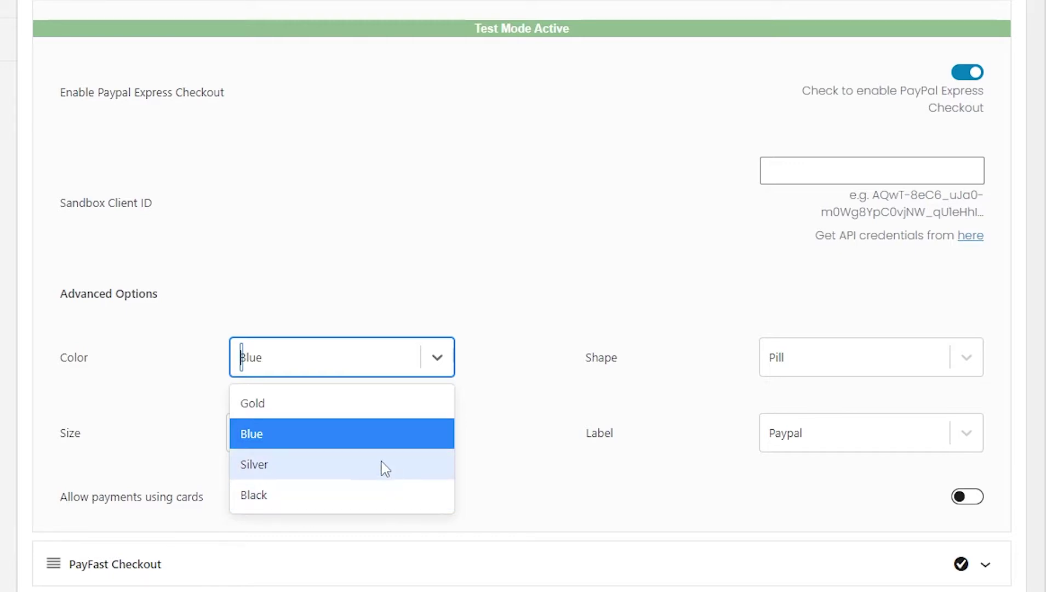
left_click(453, 370)
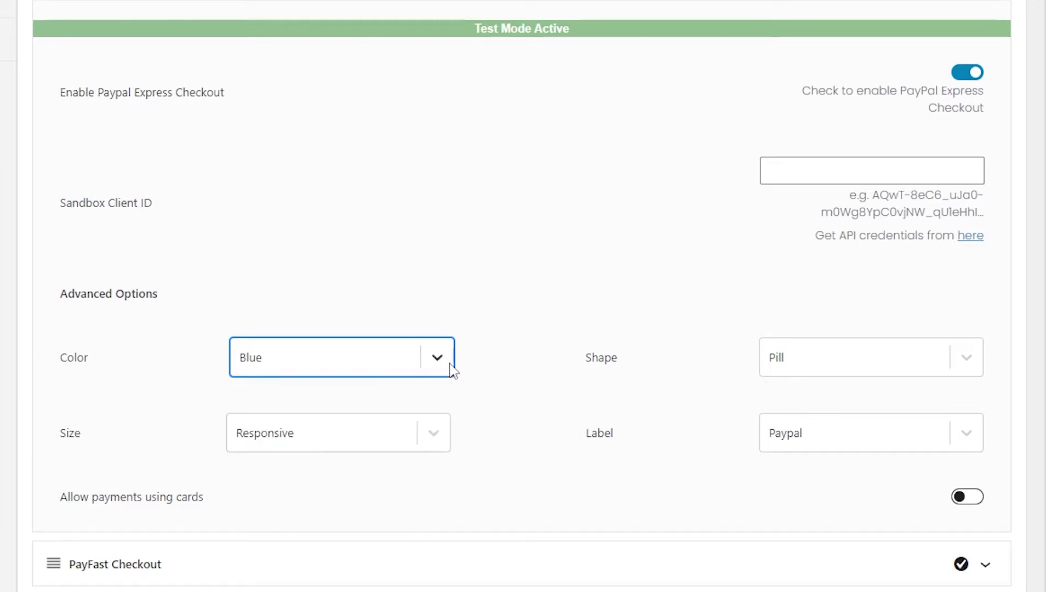
left_click(435, 436)
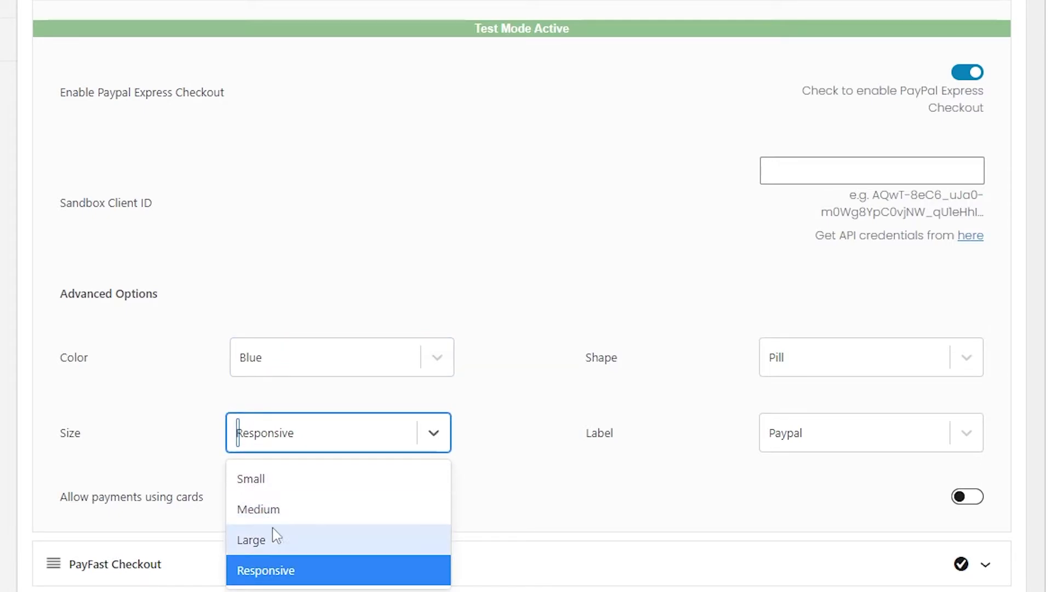
left_click(329, 479)
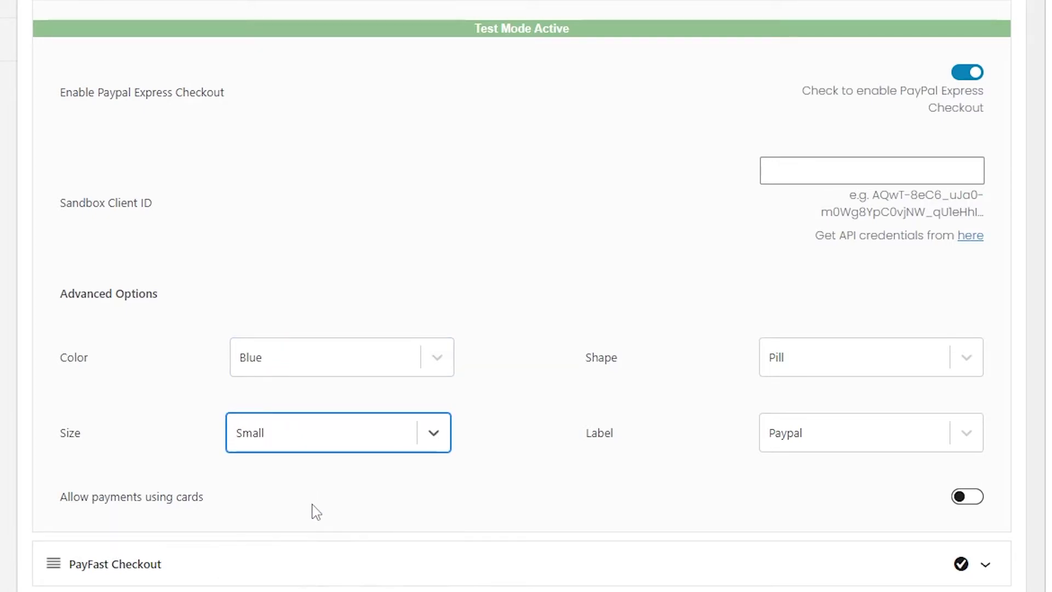
left_click(396, 441)
left_click(315, 505)
Set the PayPal button shape to Rectangle and its label to Pay.
left_click(953, 364)
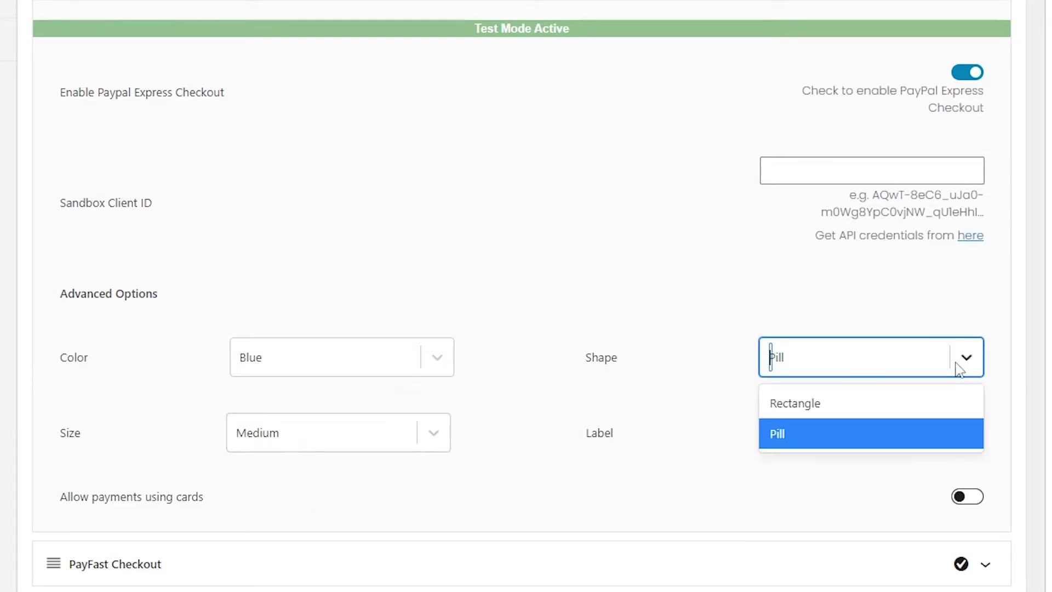
left_click(799, 406)
left_click(847, 367)
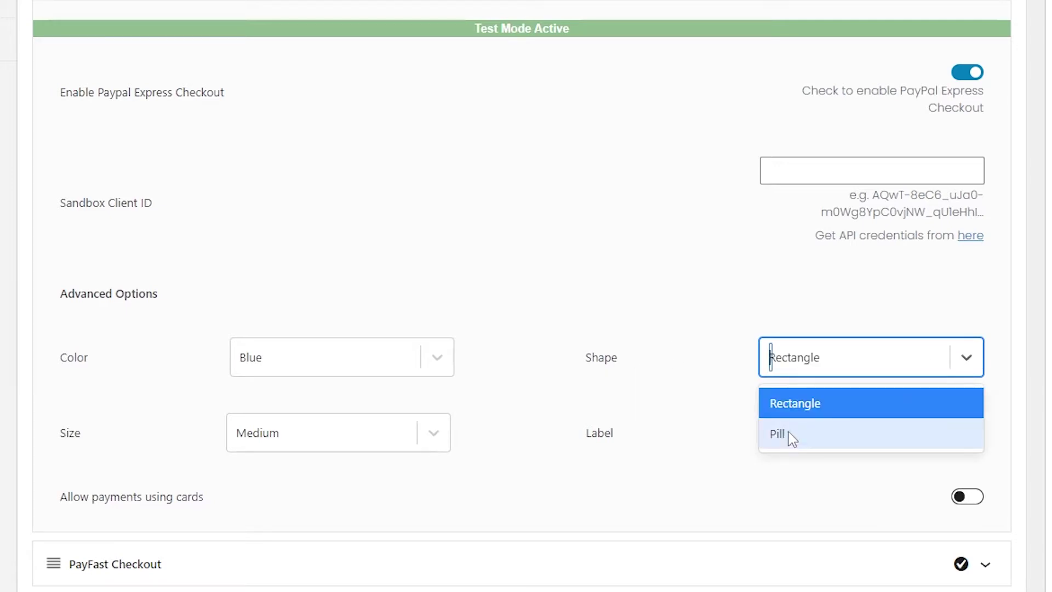
left_click(735, 393)
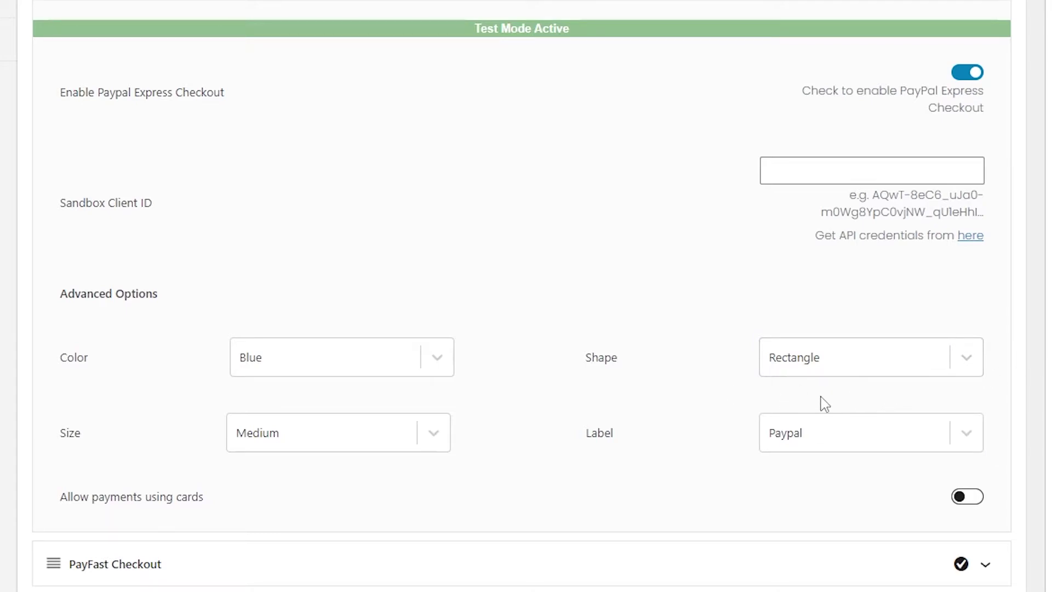
left_click(966, 441)
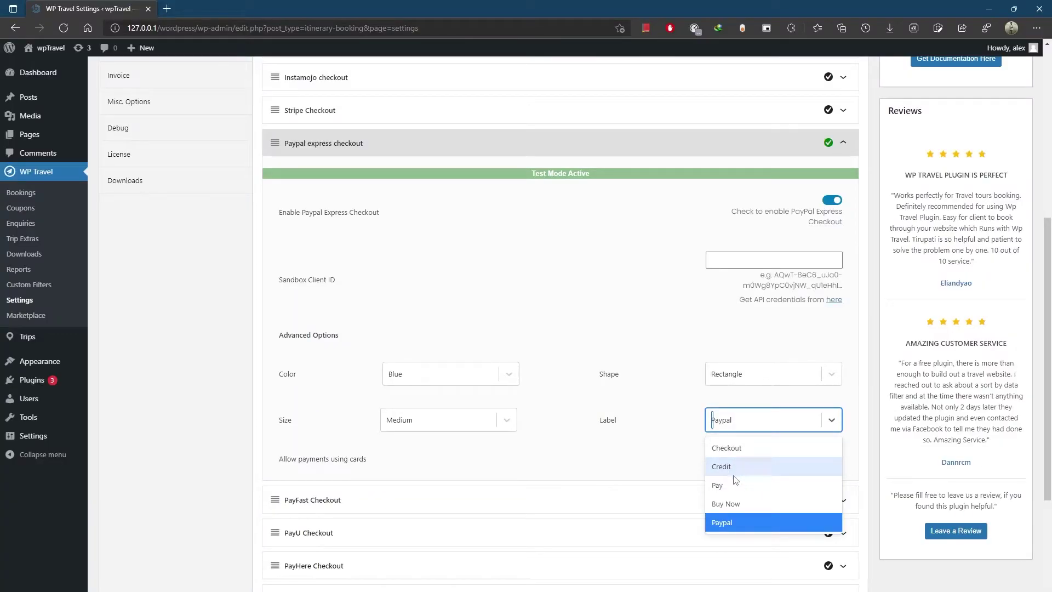
left_click(735, 482)
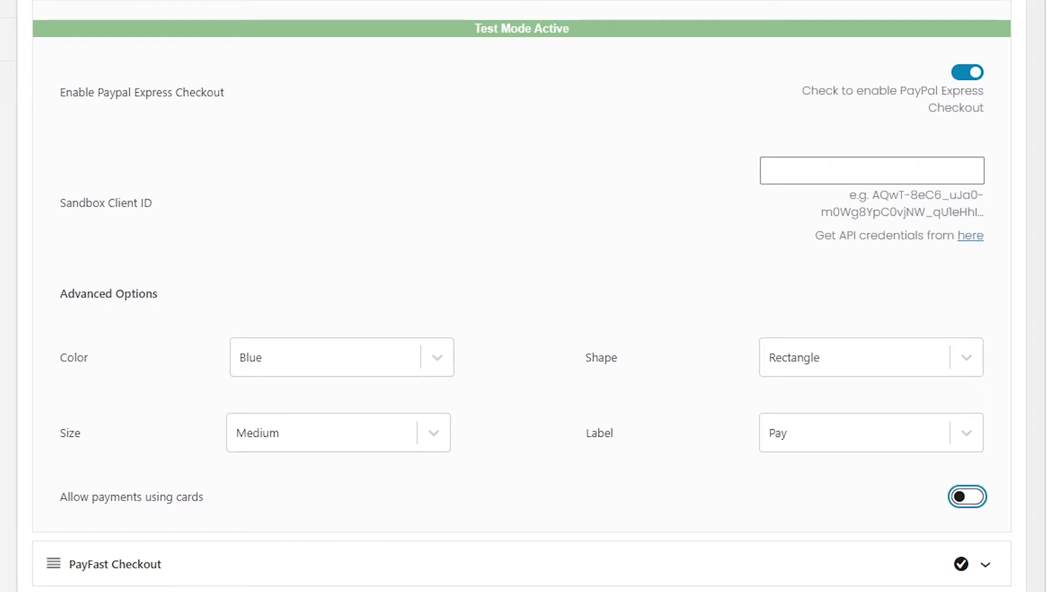
Allow card payments through PayPal Express, then type trial text into Sandbox Client ID and clear it.
left_click(972, 506)
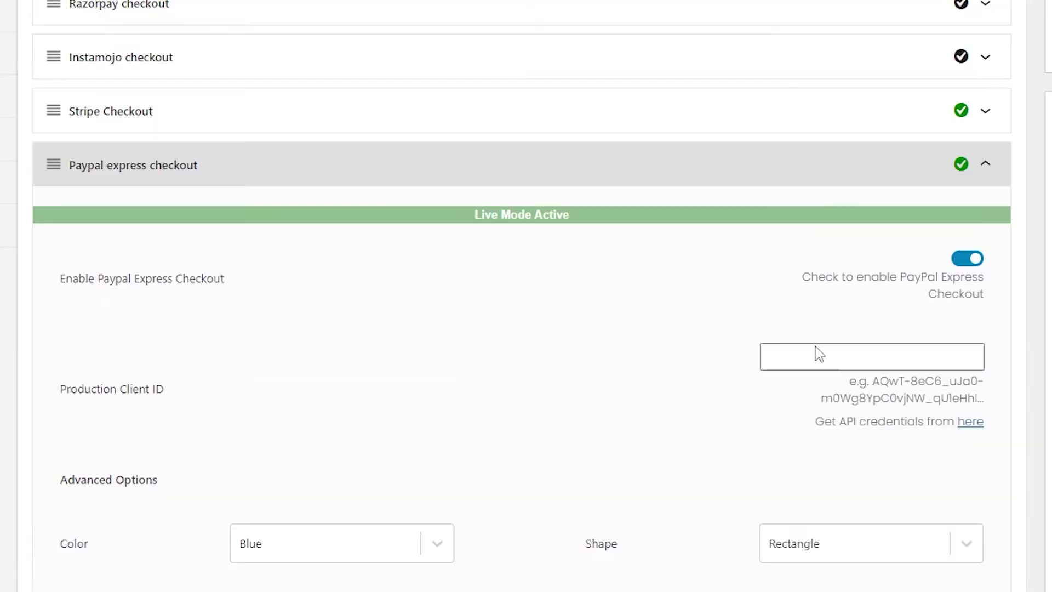
scroll(204, 273, "down", 3)
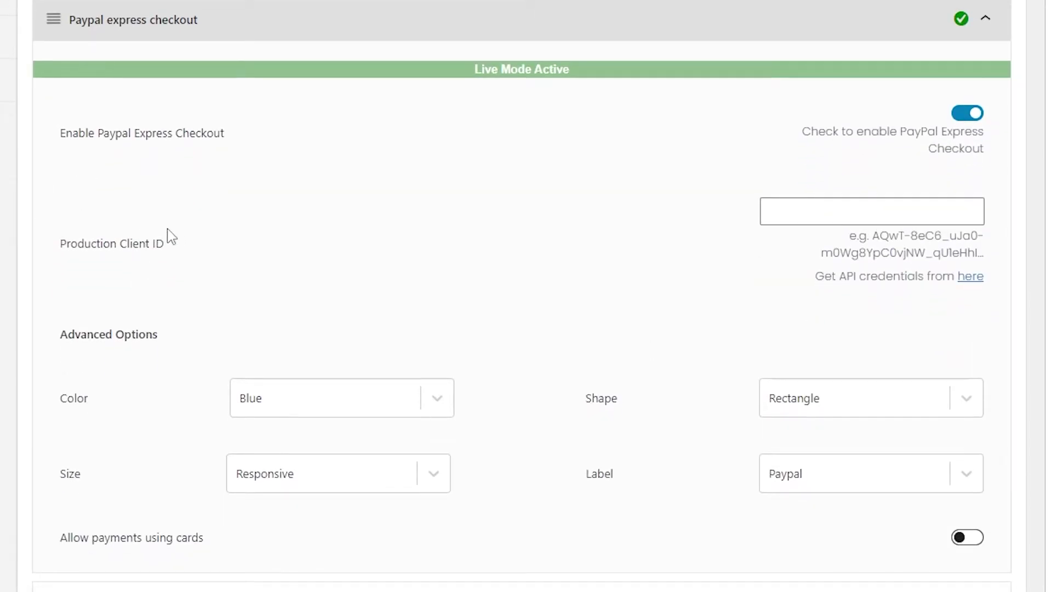
left_click(790, 213)
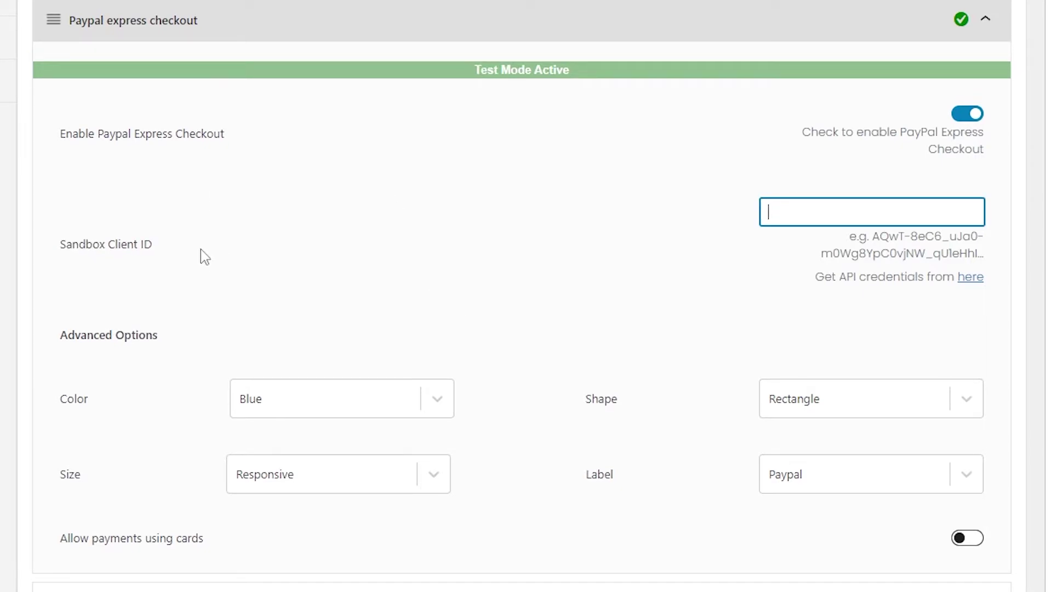
left_click_drag(57, 247, 153, 252)
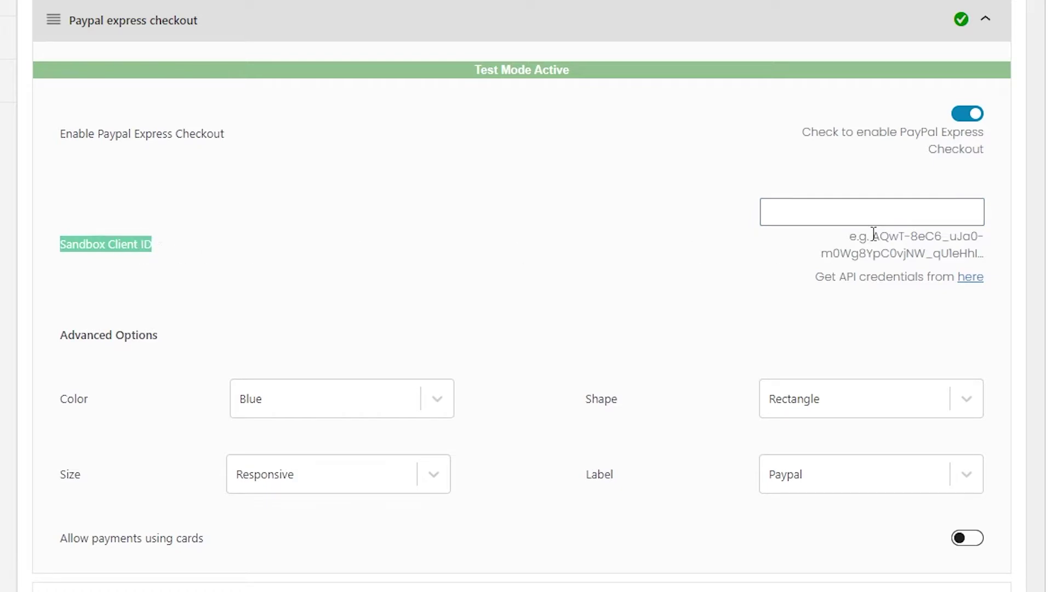
left_click(840, 216)
type("bc")
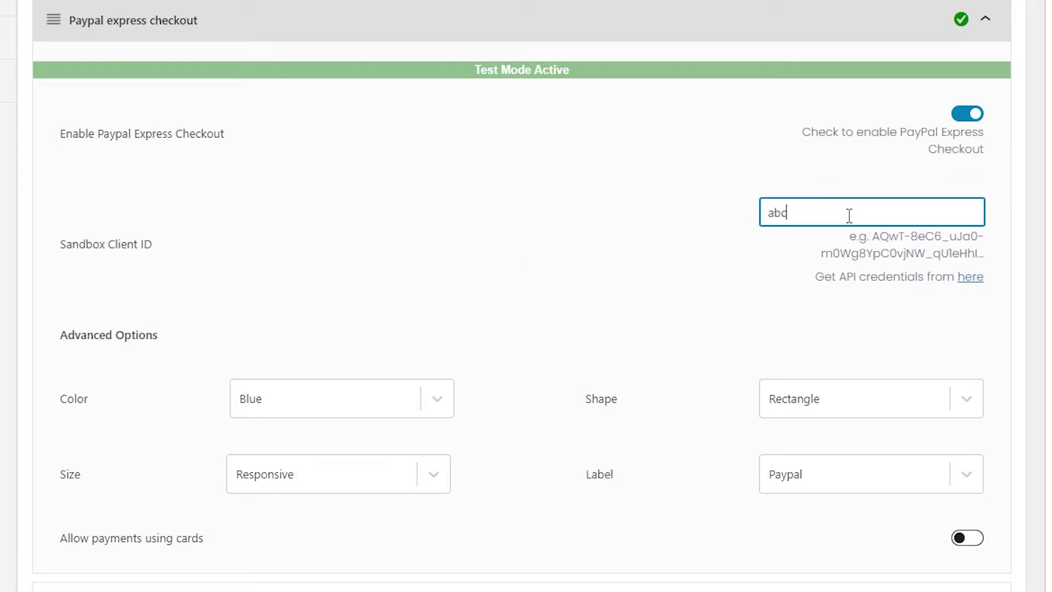
key("BackSpace")
key("BackSpace")
key("BackSpace")
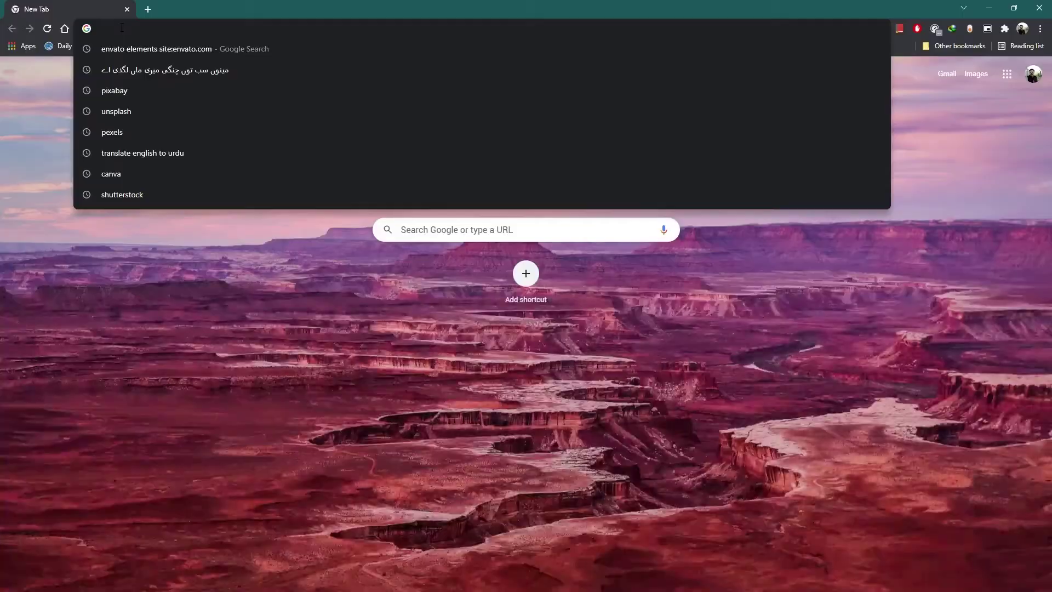
Load the wptravel.io PayPal credentials article, then fill in the Sandbox Client ID field.
type("https://wptravel.io/how-to-get-an-api-credential-for-paypal-express-checkout/")
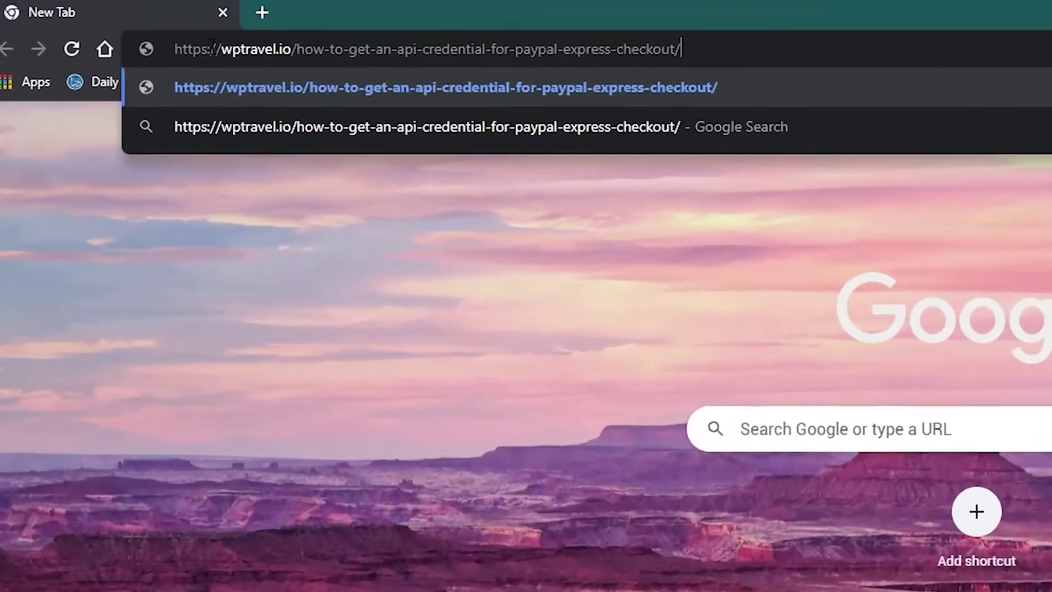
key("Return")
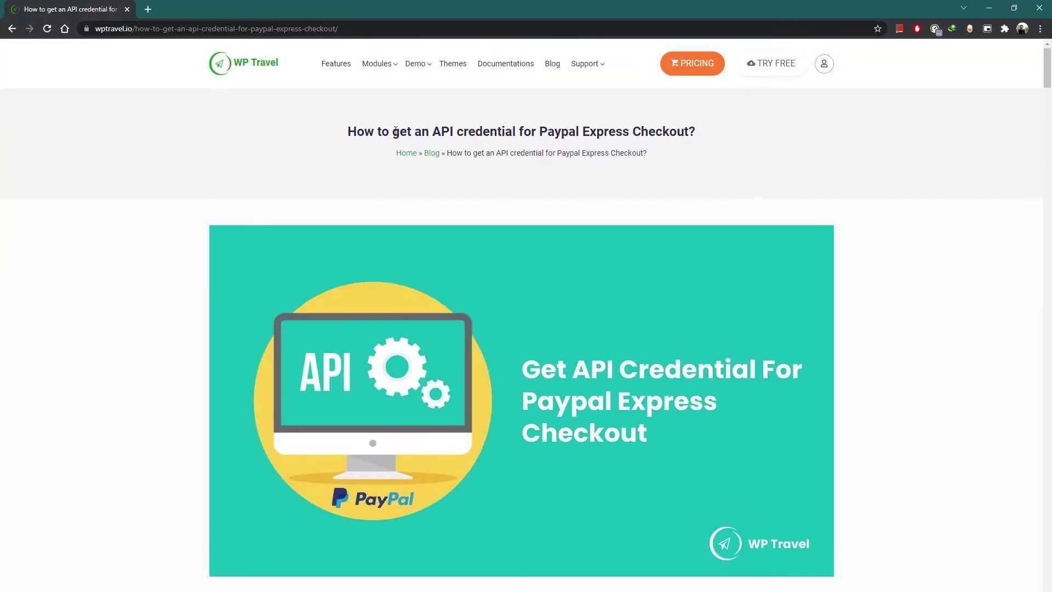
left_click_drag(344, 132, 706, 124)
left_click(689, 173)
scroll(606, 183, "down", 3)
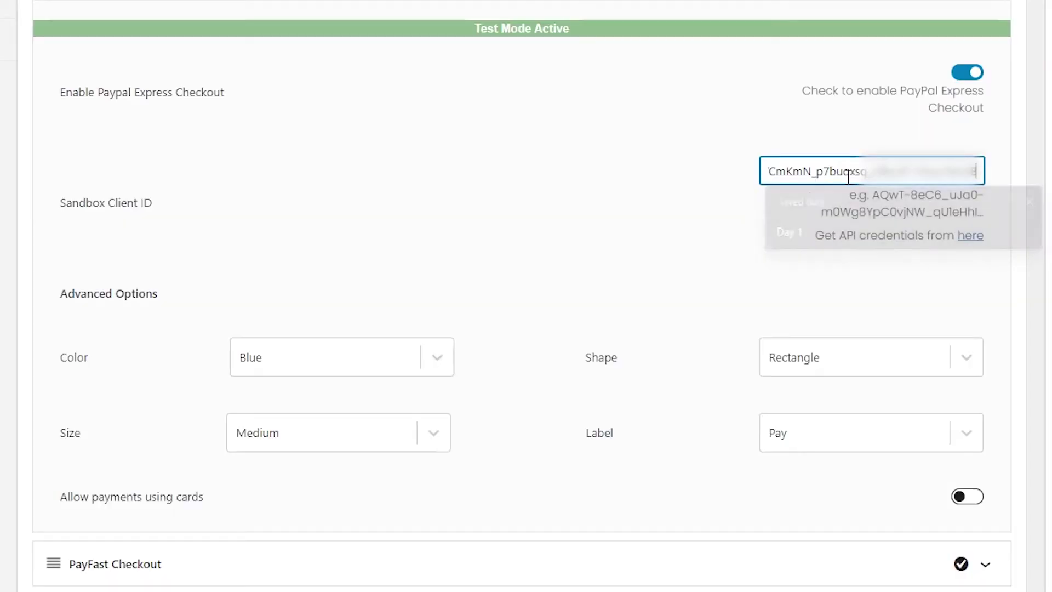
left_click(713, 233)
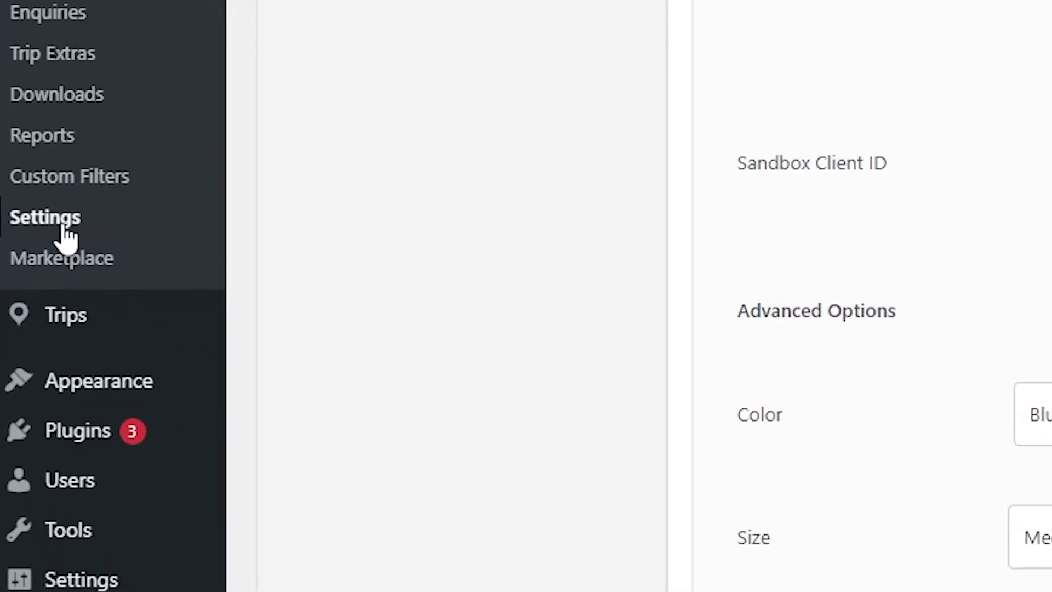
Open WP Travel General Settings and keep the currency as United States Dollar ($).
left_click(67, 235)
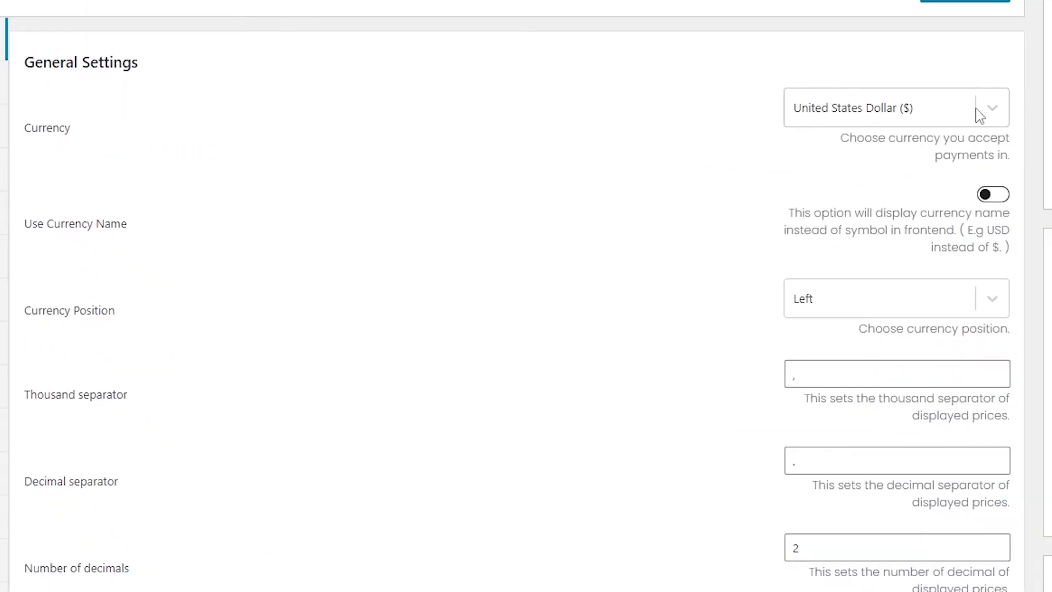
left_click(993, 108)
left_click(957, 110)
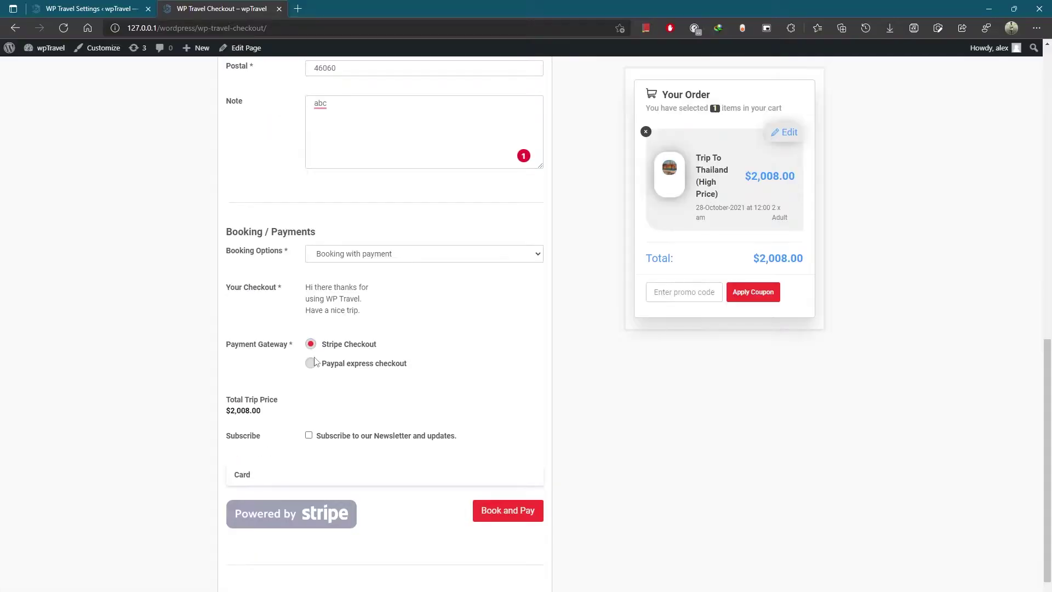
Choose Paypal express checkout at trip checkout, launch the PayPal sandbox login and start entering the login email.
left_click(312, 363)
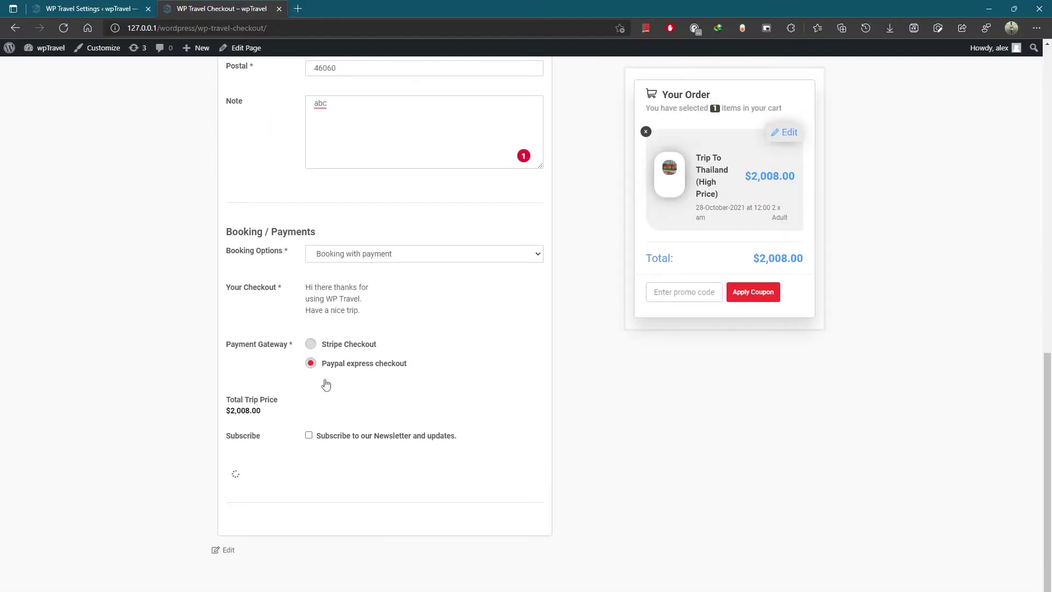
left_click(369, 479)
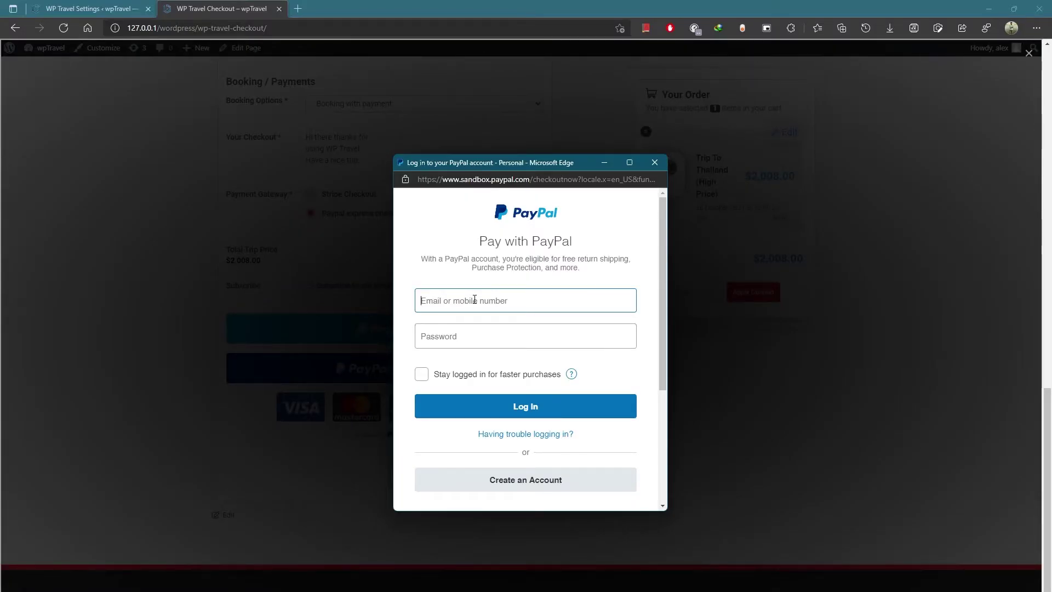
type("alex")
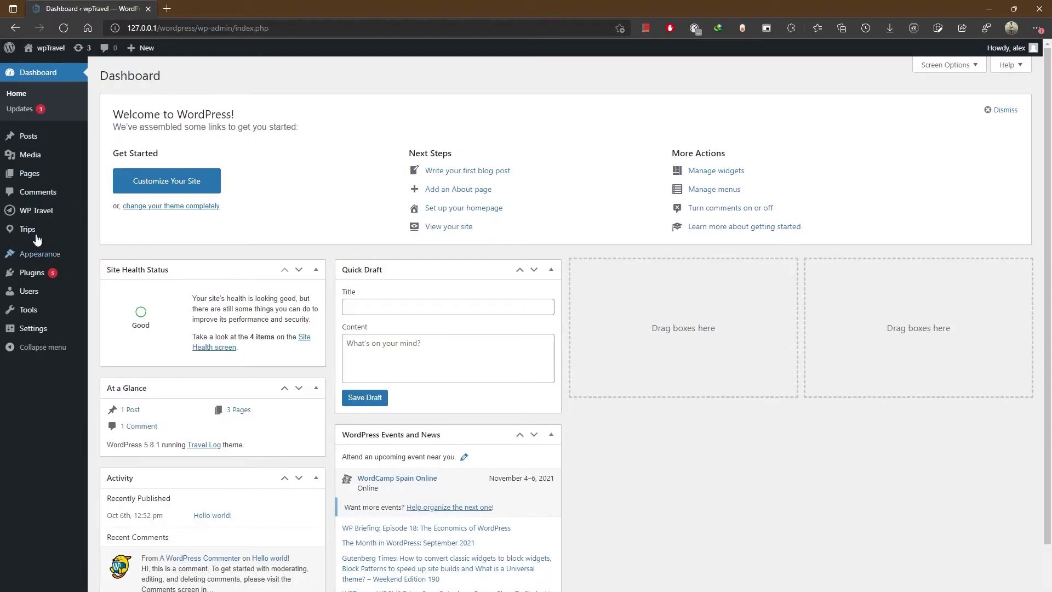
In WP Travel Payment settings, expand Stripe Checkout and switch on Enable Stripe.
left_click(34, 207)
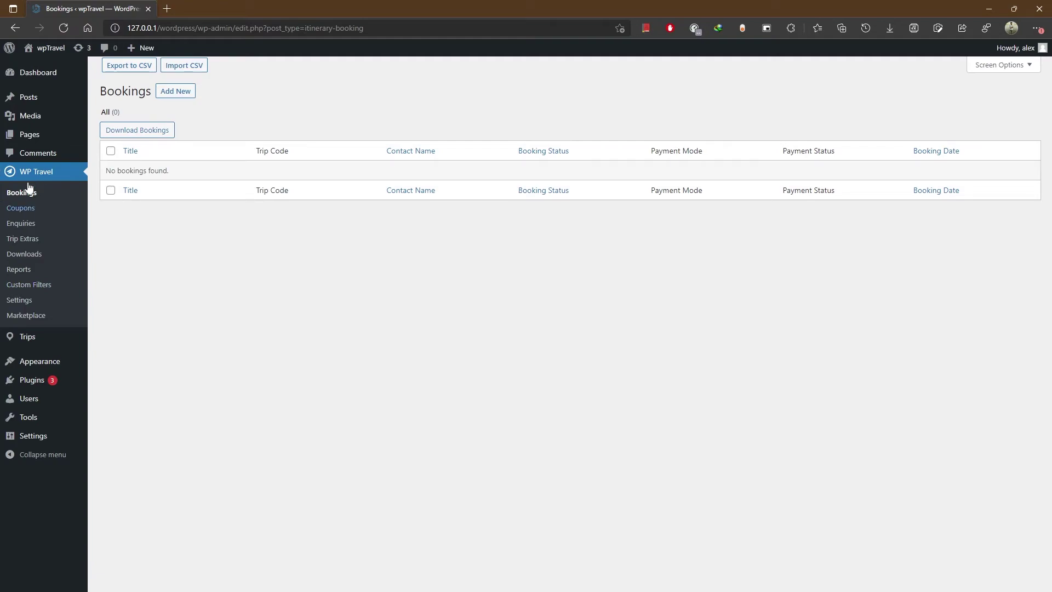
left_click(26, 303)
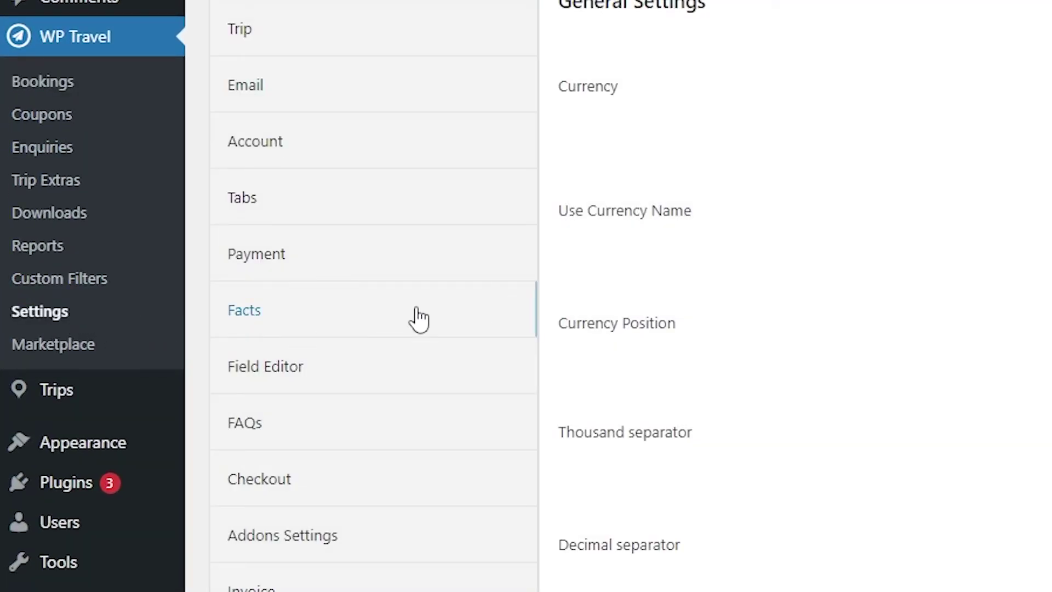
left_click(254, 270)
scroll(771, 326, "down", 5)
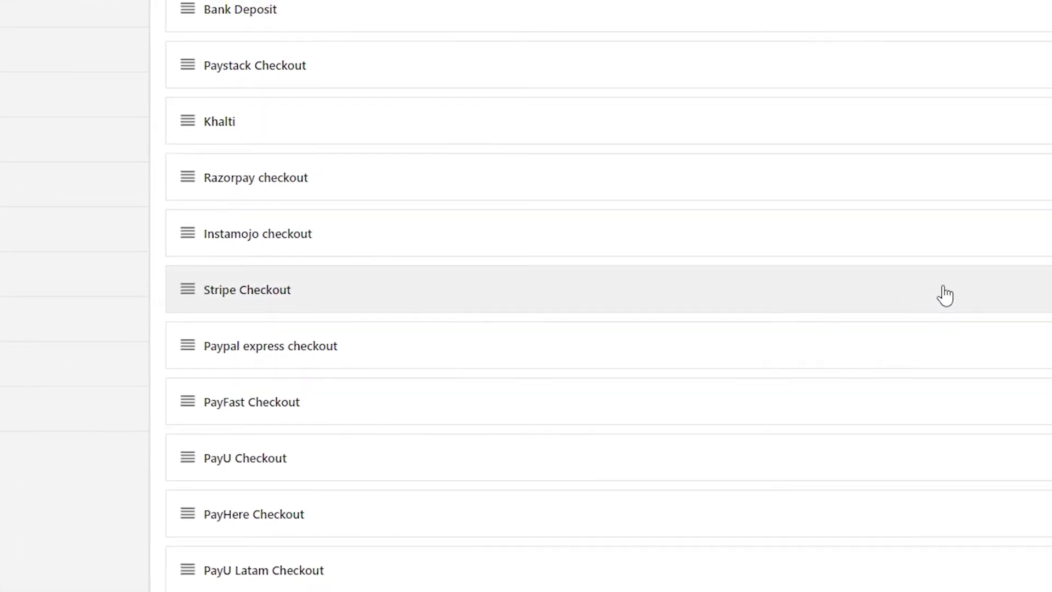
left_click(1020, 298)
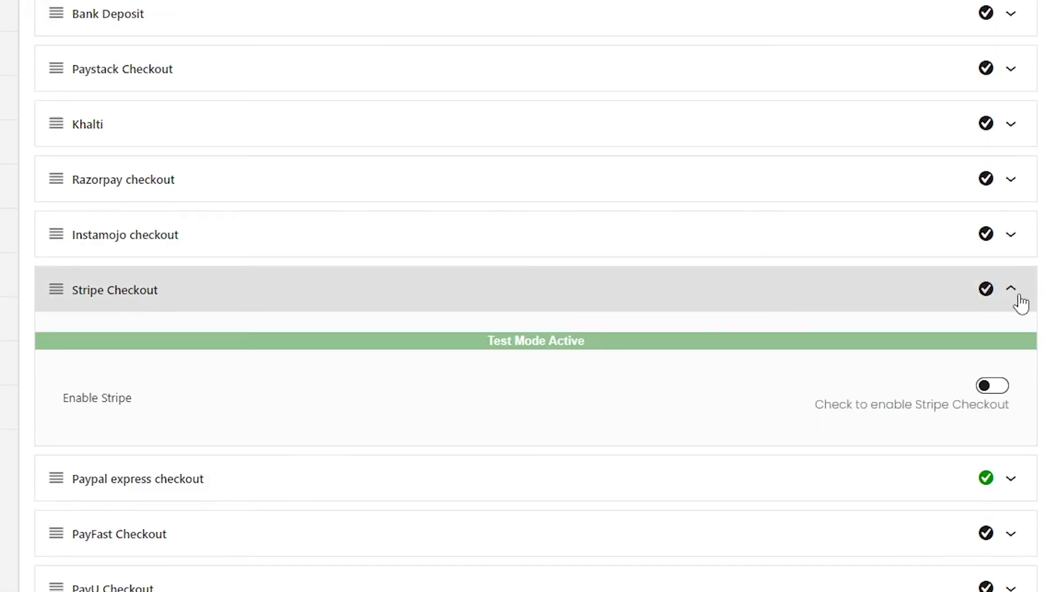
scroll(768, 361, "down", 3)
scroll(189, 309, "up", 3)
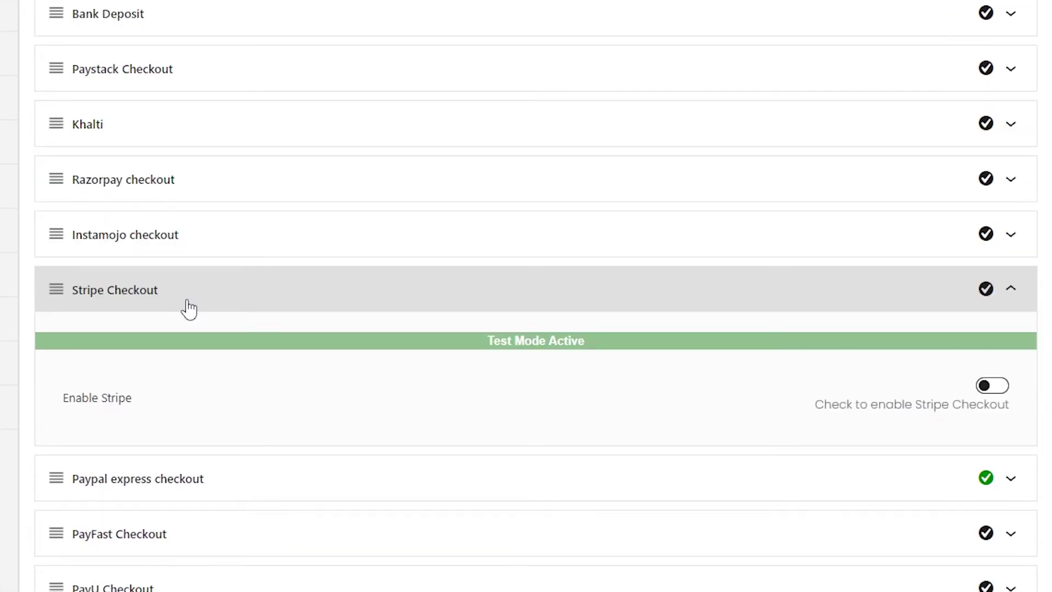
left_click(988, 386)
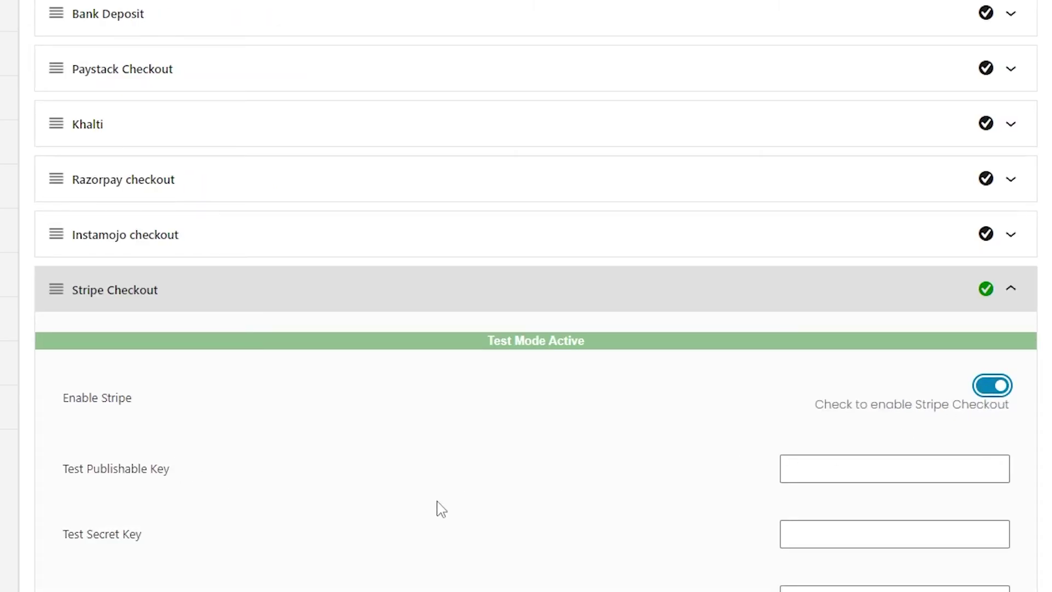
Look over the empty Stripe test and live publishable and secret key fields.
scroll(439, 493, "down", 3)
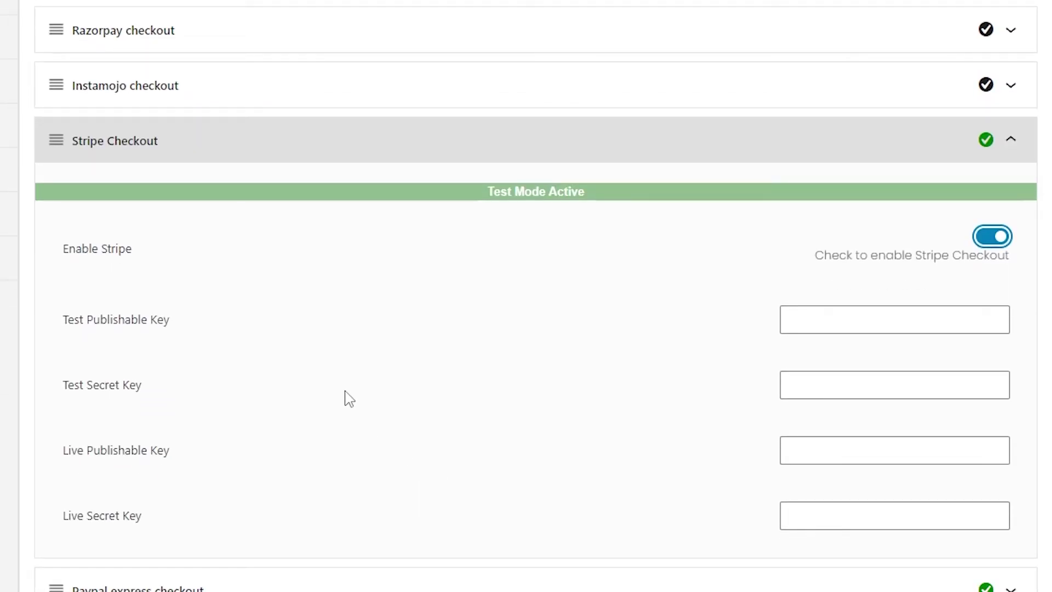
left_click_drag(76, 253, 172, 251)
left_click(113, 283)
left_click_drag(68, 323, 187, 331)
left_click(204, 340)
left_click(825, 326)
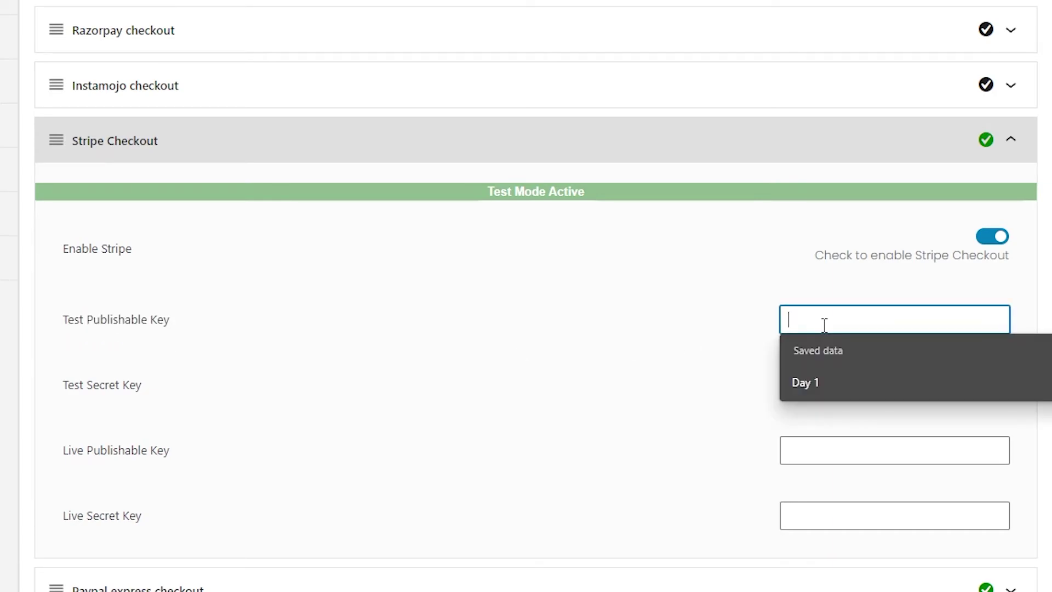
left_click(698, 332)
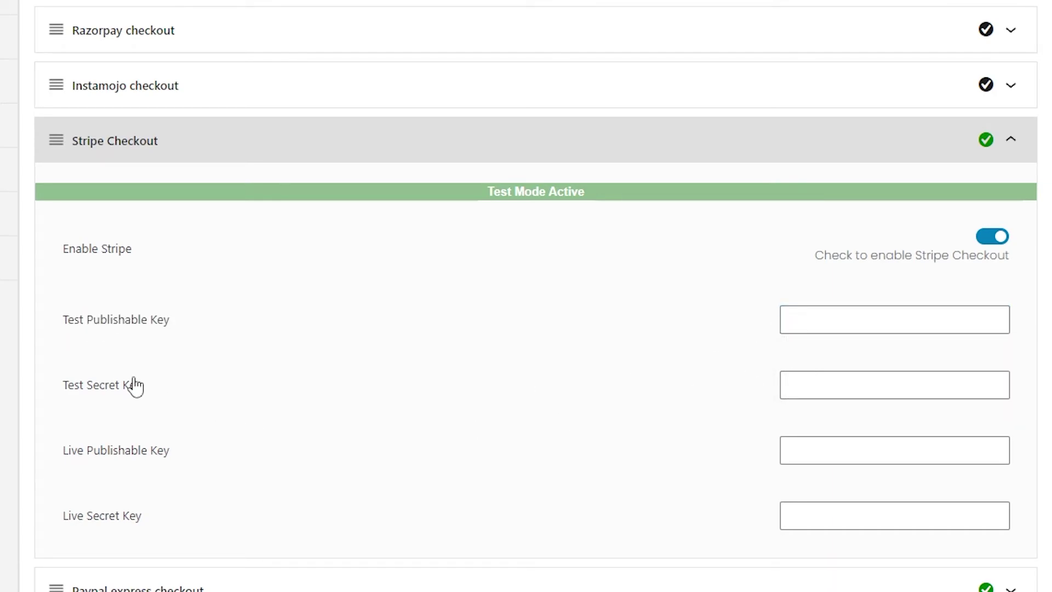
left_click_drag(136, 386, 51, 389)
left_click_drag(223, 452, 263, 494)
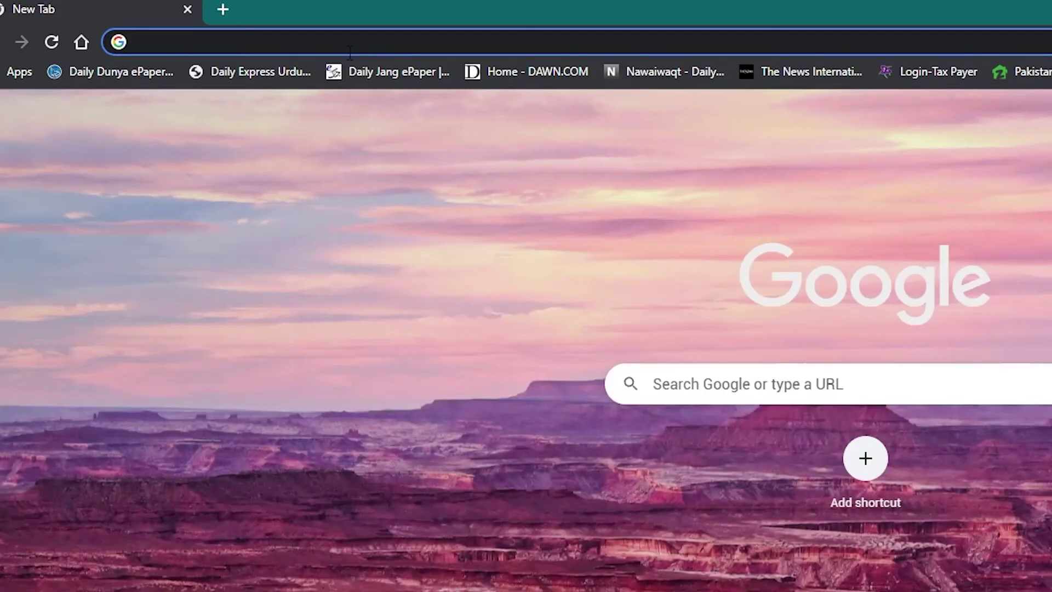
Load wptravel.io's 'How to get keys for WP Travel Stripe Checkout' article and scroll through its steps.
type("https://wptravel.io/how-to-get-keys-for-wp-travel-stripe-checkout/")
key("Return")
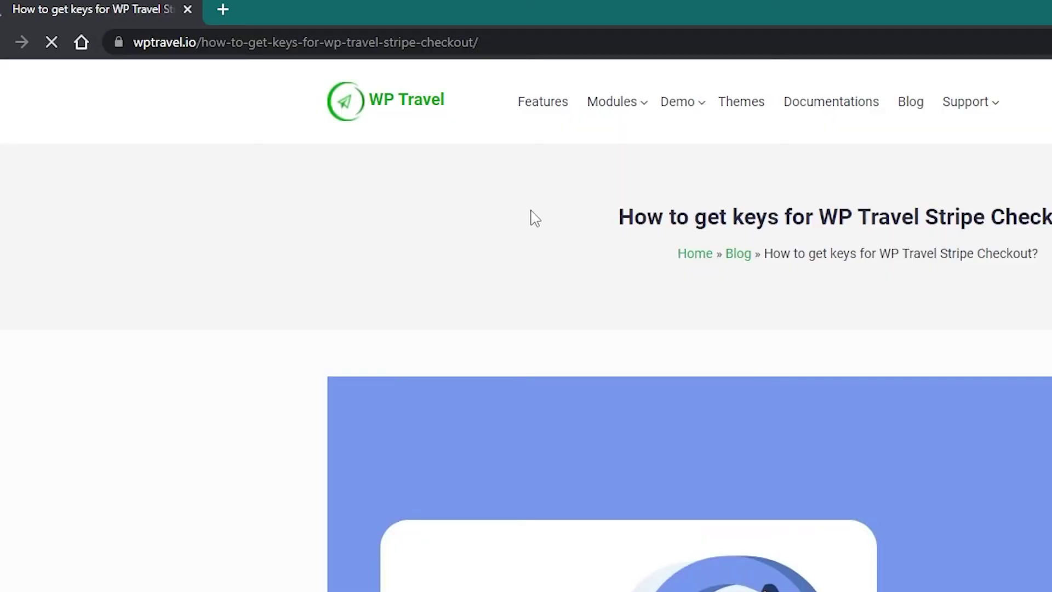
scroll(611, 248, "down", 3)
scroll(437, 161, "down", 8)
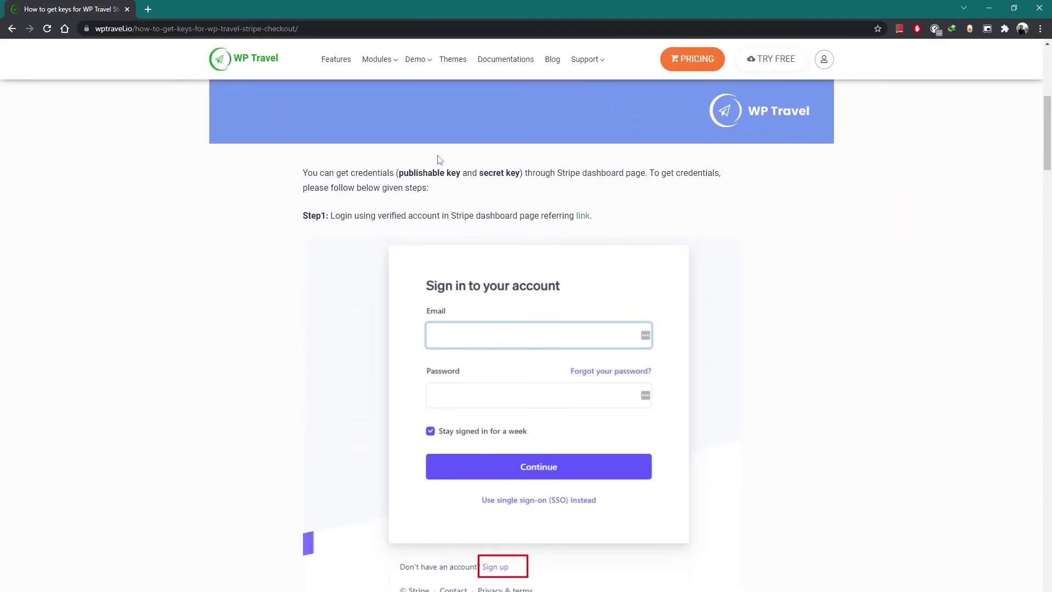
scroll(437, 163, "up", 4)
left_click_drag(308, 214, 459, 215)
scroll(317, 223, "down", 2)
scroll(317, 224, "down", 9)
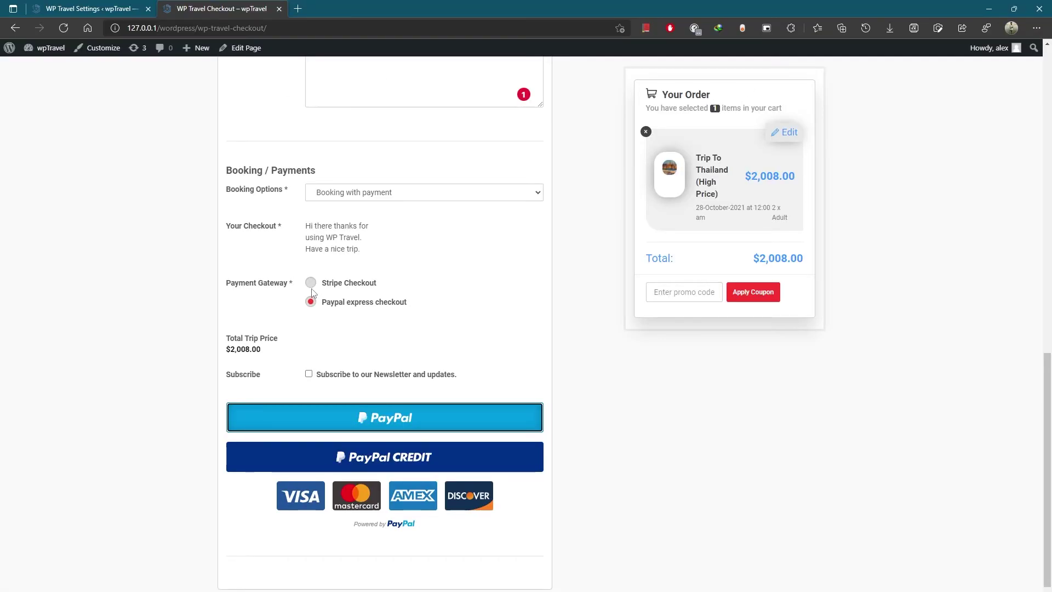
Select Stripe Checkout at trip checkout and enter a test card number with expiry 01 / 23.
left_click(311, 284)
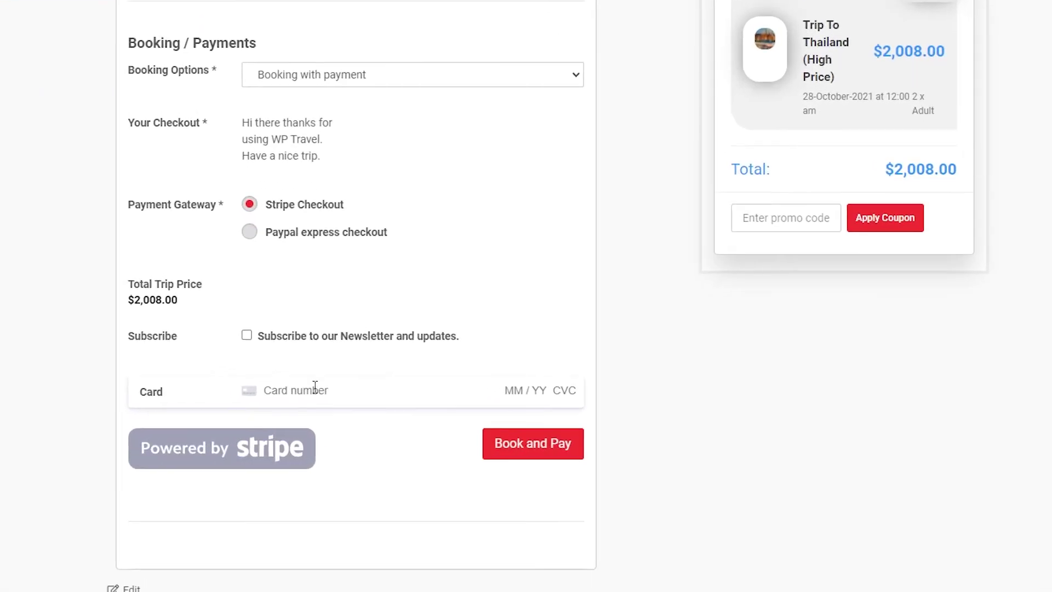
left_click(313, 386)
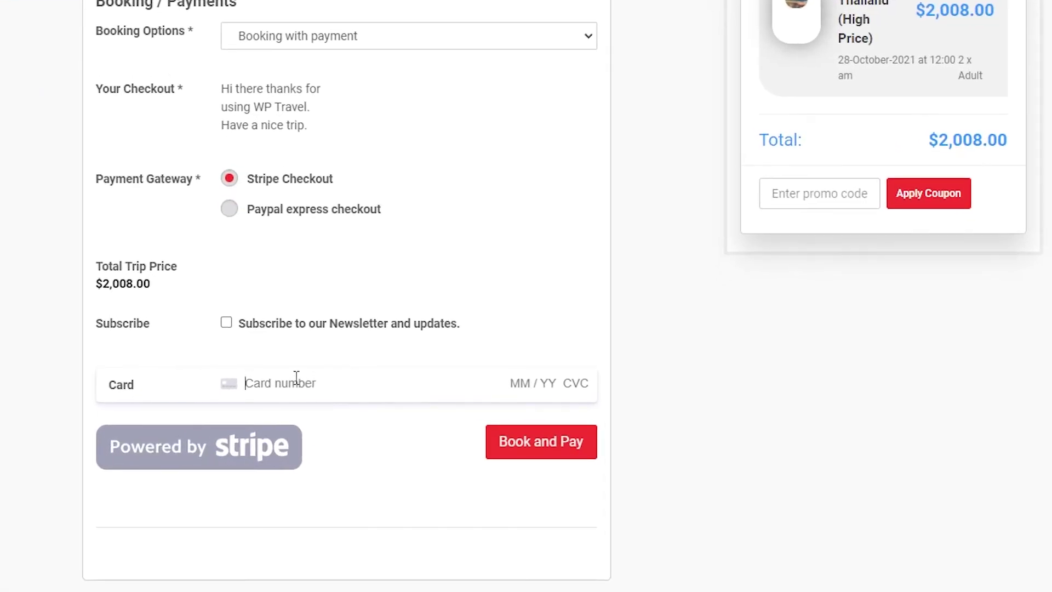
type("1234 5678 9")
left_click(522, 379)
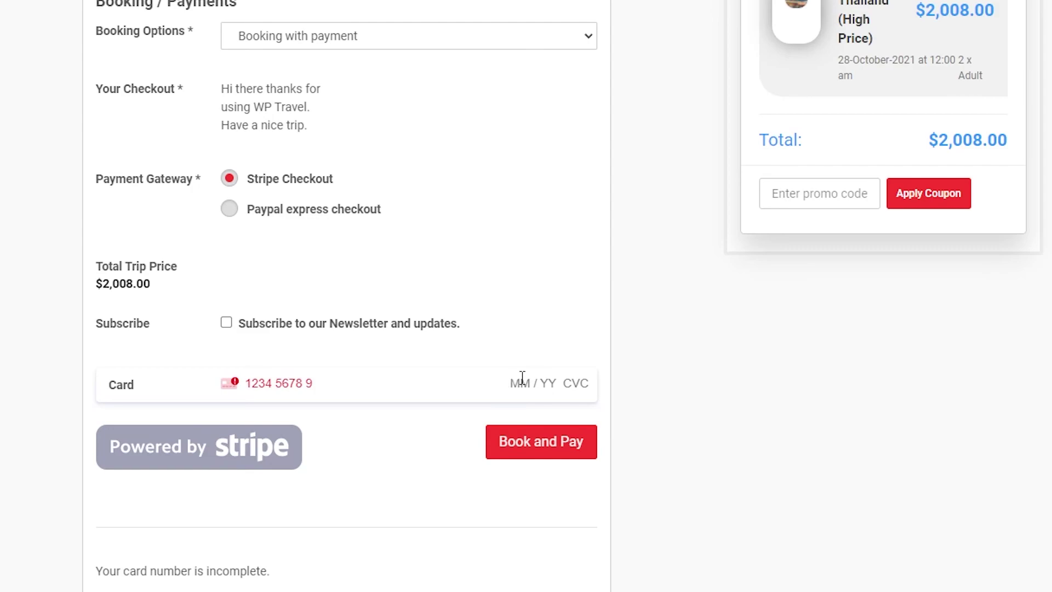
type("01 / 23")
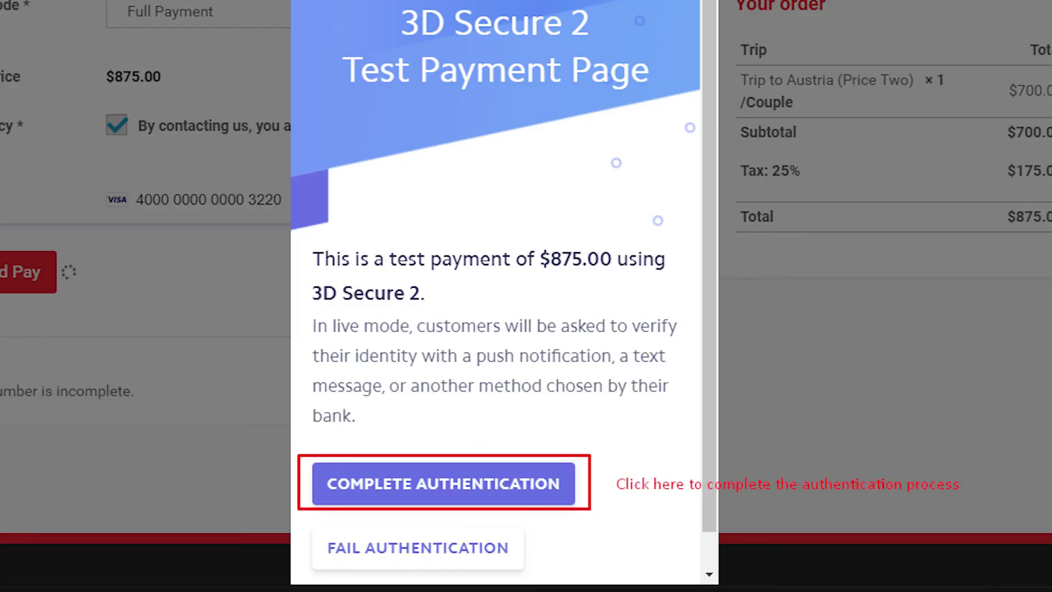